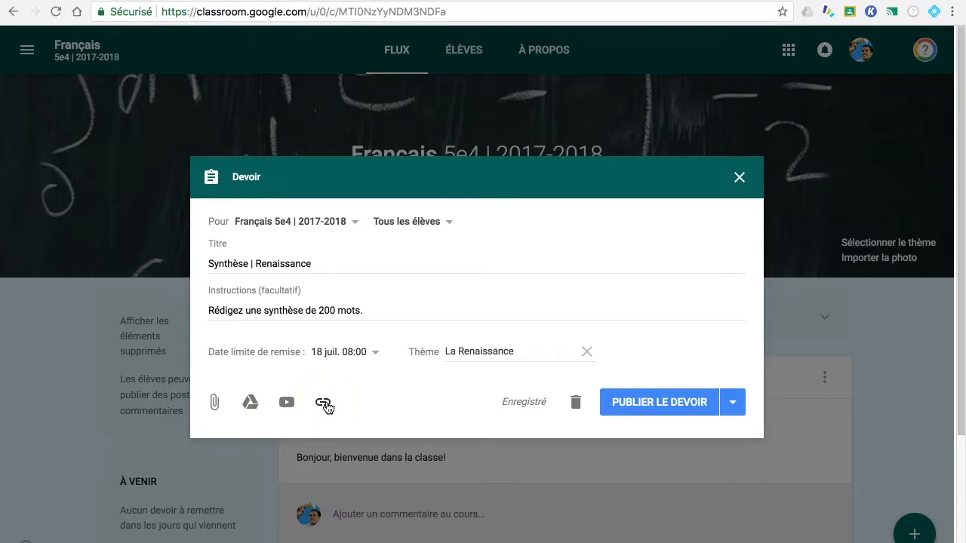
# - Examine the file sources offered for assignment attachments: computer upload, recent files, Mon Drive and Drive d'équipe
pyautogui.click(214, 405)
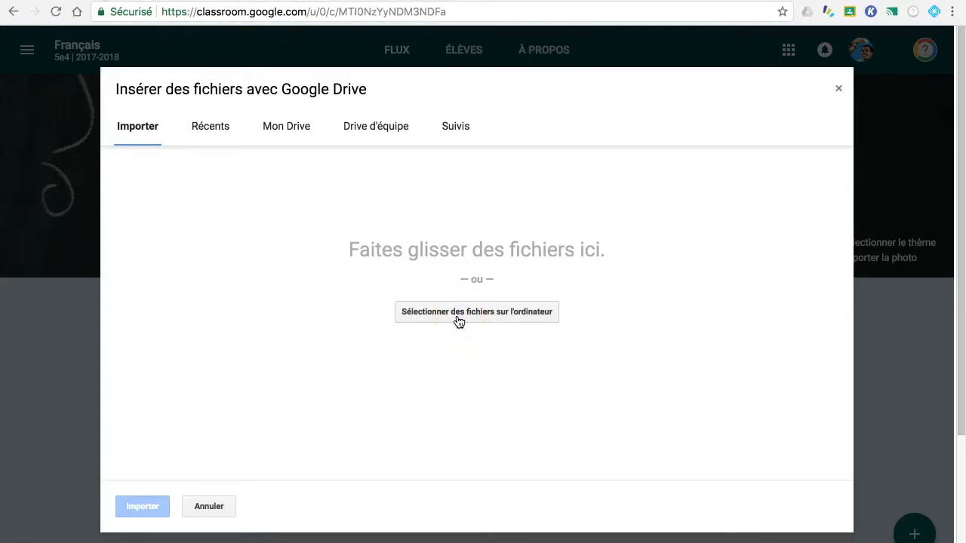
pyautogui.click(458, 320)
pyautogui.click(217, 135)
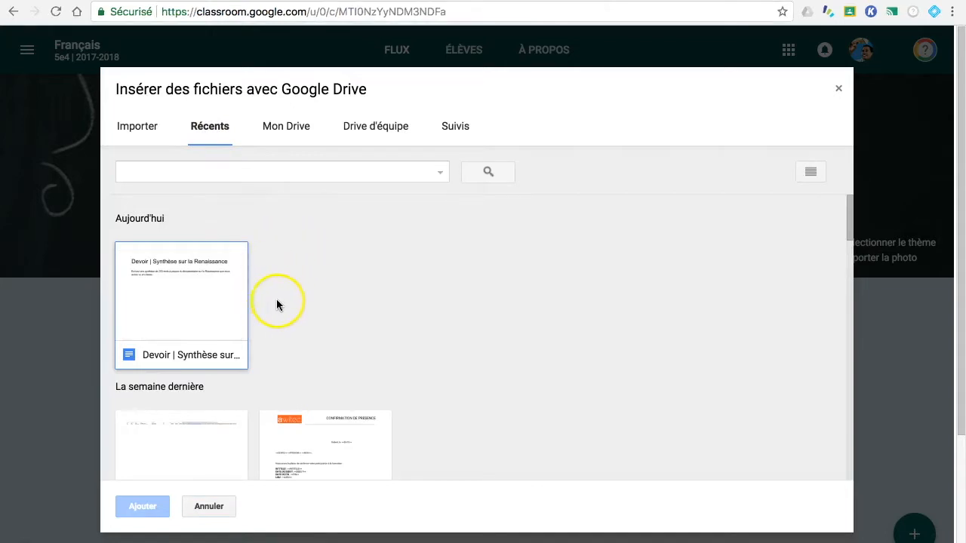
pyautogui.click(287, 129)
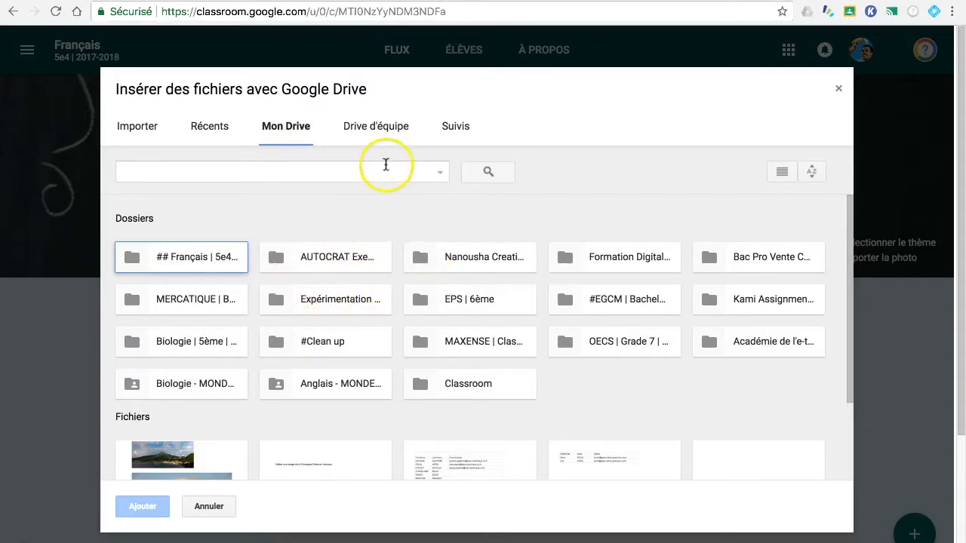
pyautogui.click(379, 134)
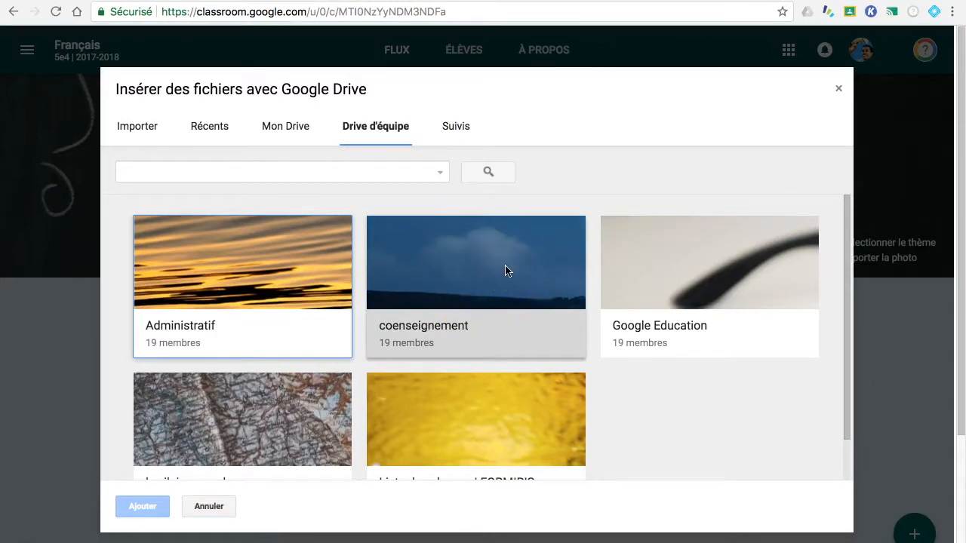
pyautogui.click(456, 128)
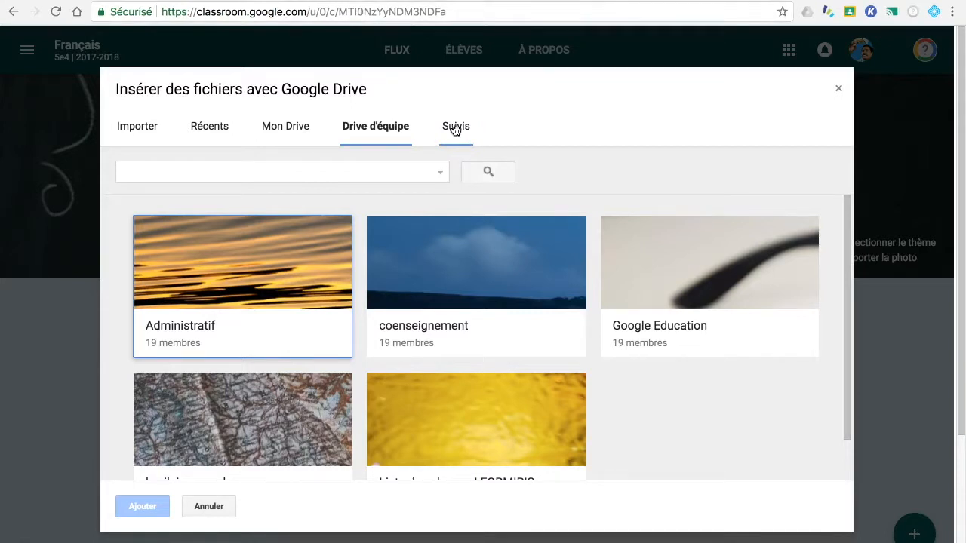
pyautogui.click(280, 181)
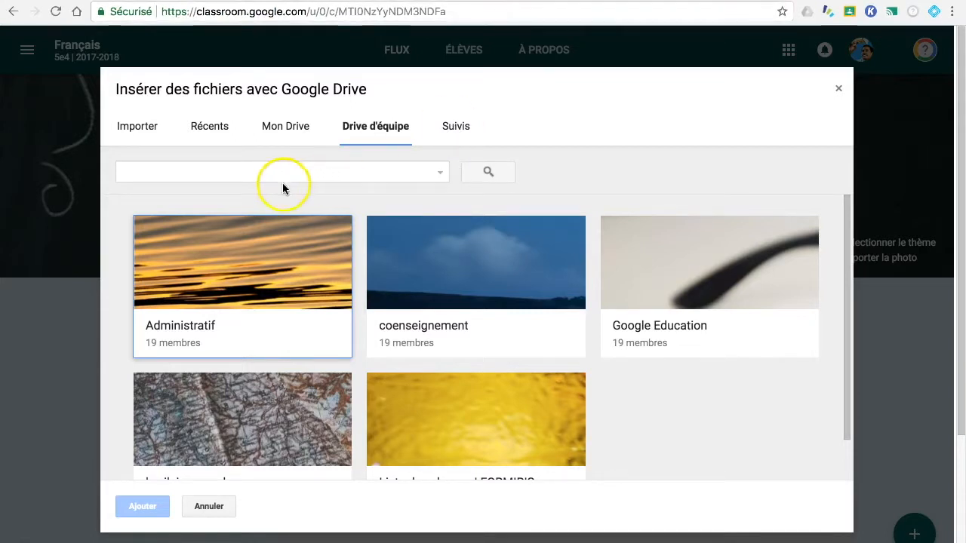
pyautogui.click(273, 129)
pyautogui.click(257, 173)
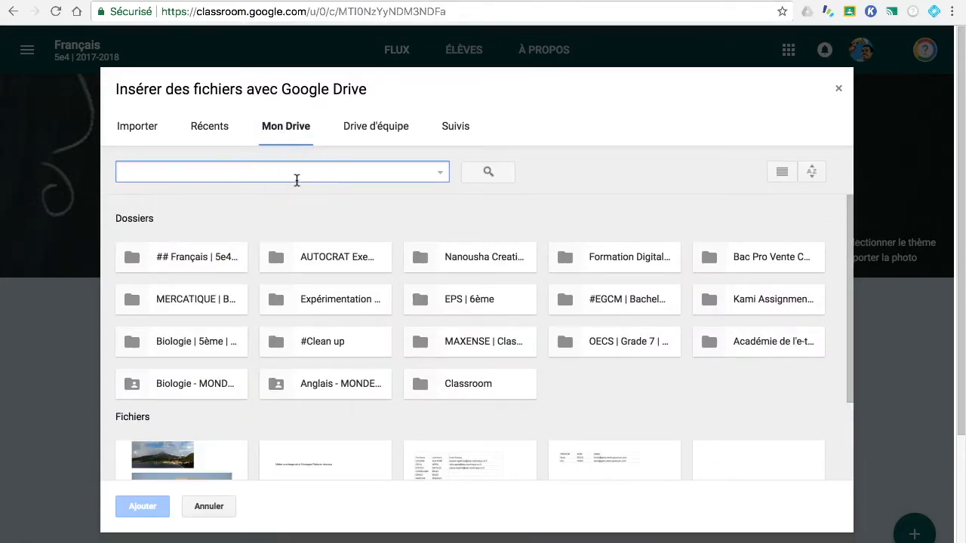
pyautogui.click(209, 127)
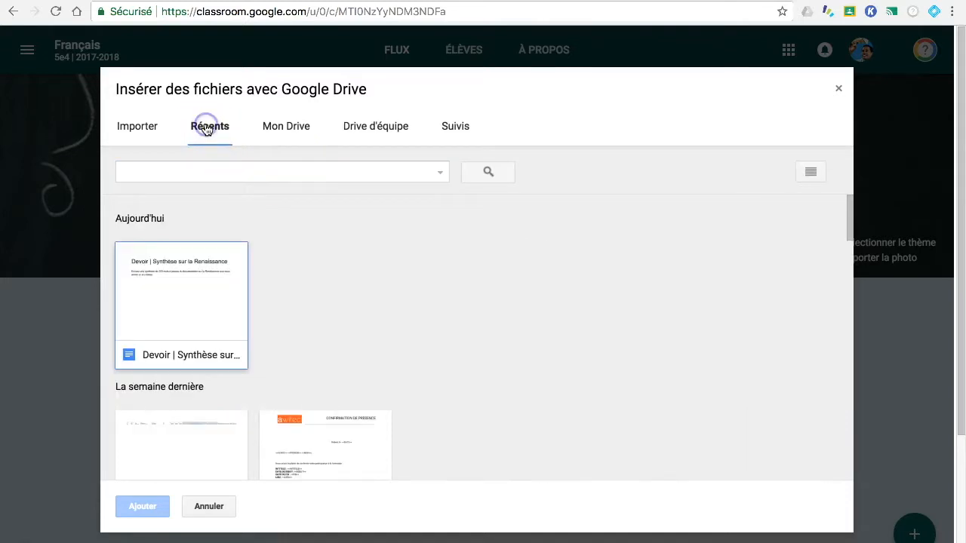
pyautogui.click(837, 89)
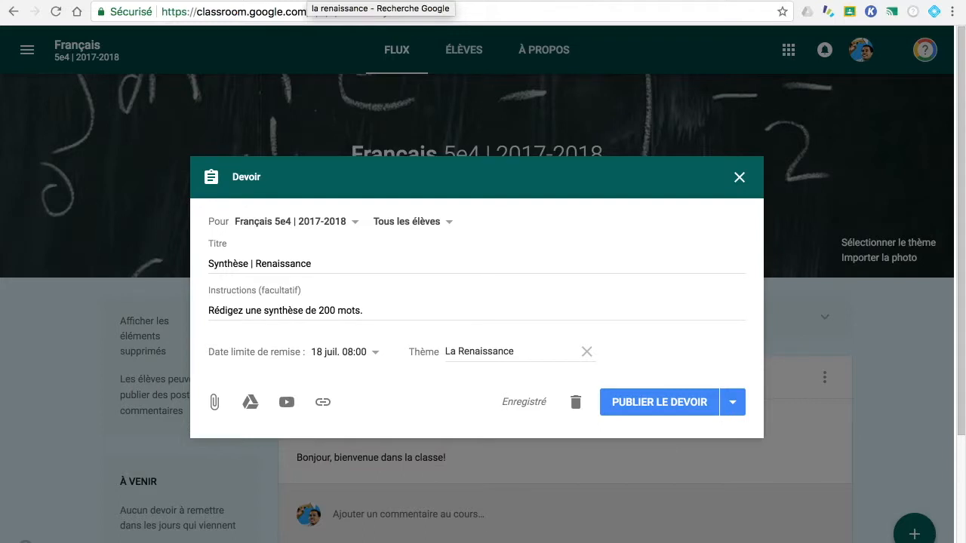
# - Search YouTube for "la renaissance" and attach the video "La Renaissance - Un peu d'histoire" to the assignment
pyautogui.click(287, 402)
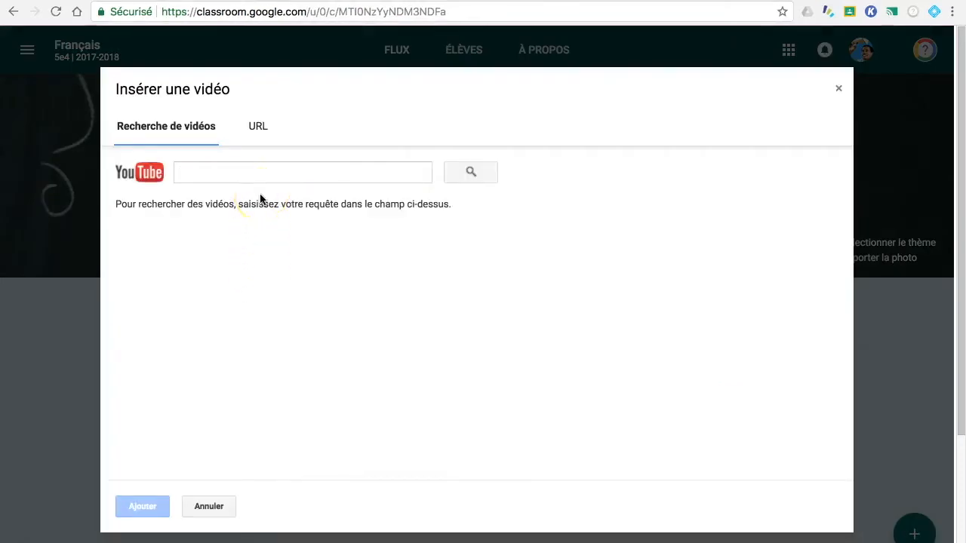
pyautogui.click(261, 172)
pyautogui.write('la renaissance')
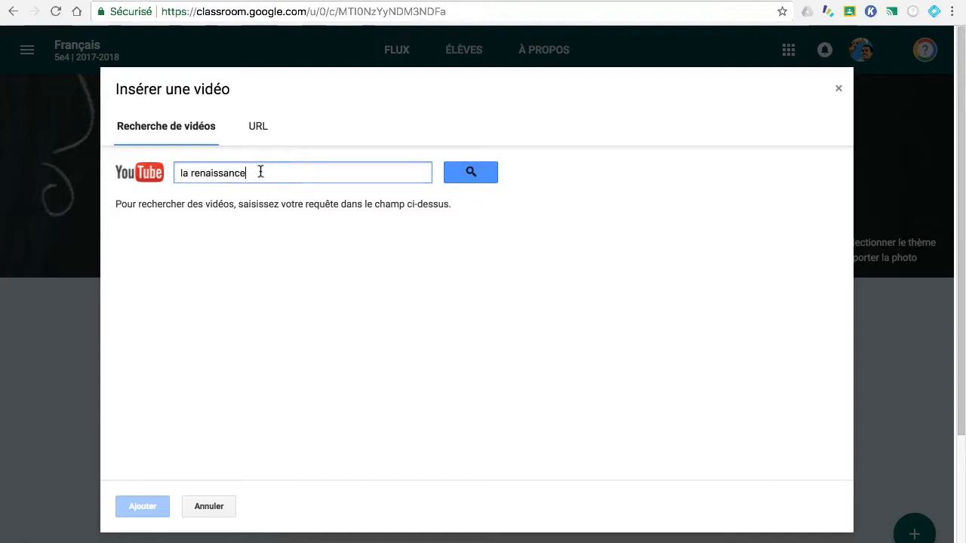
pyautogui.click(470, 173)
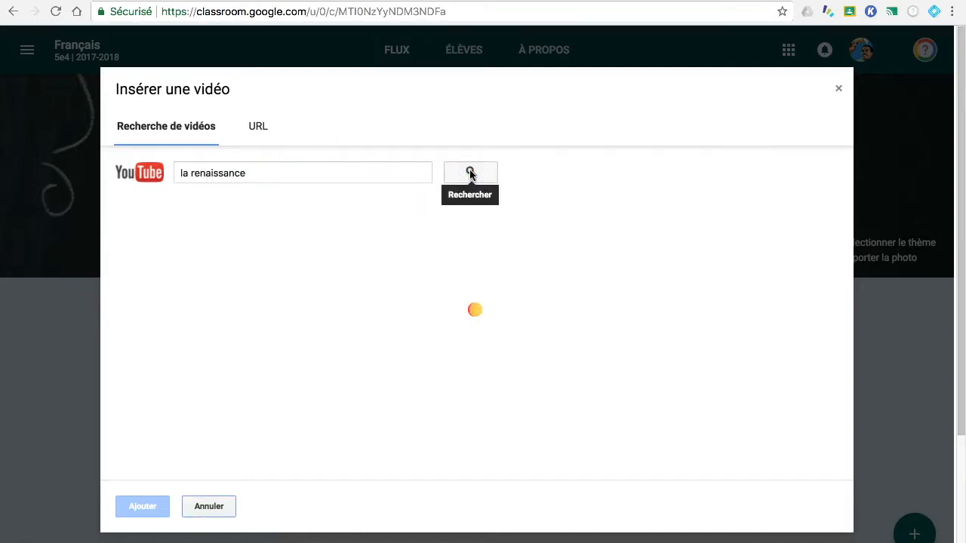
pyautogui.click(274, 318)
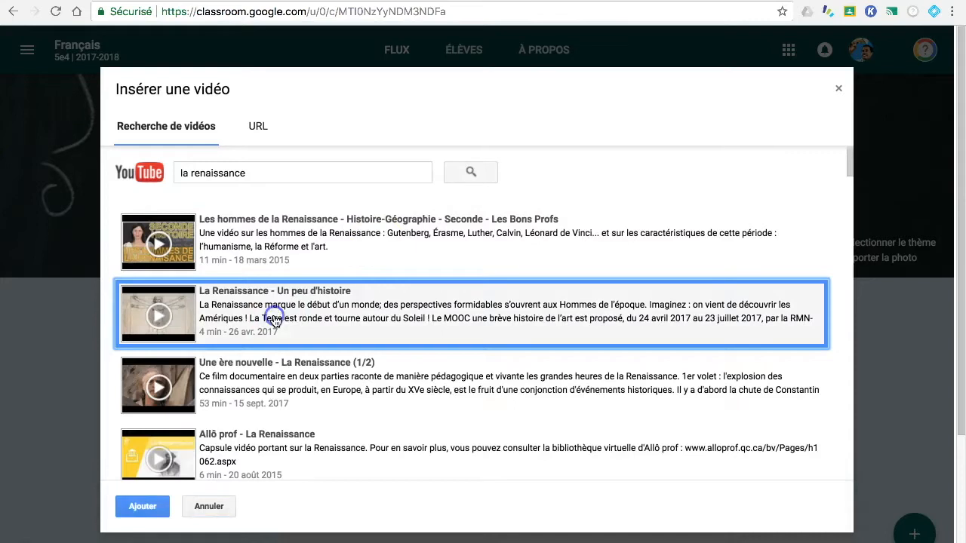
pyautogui.click(142, 507)
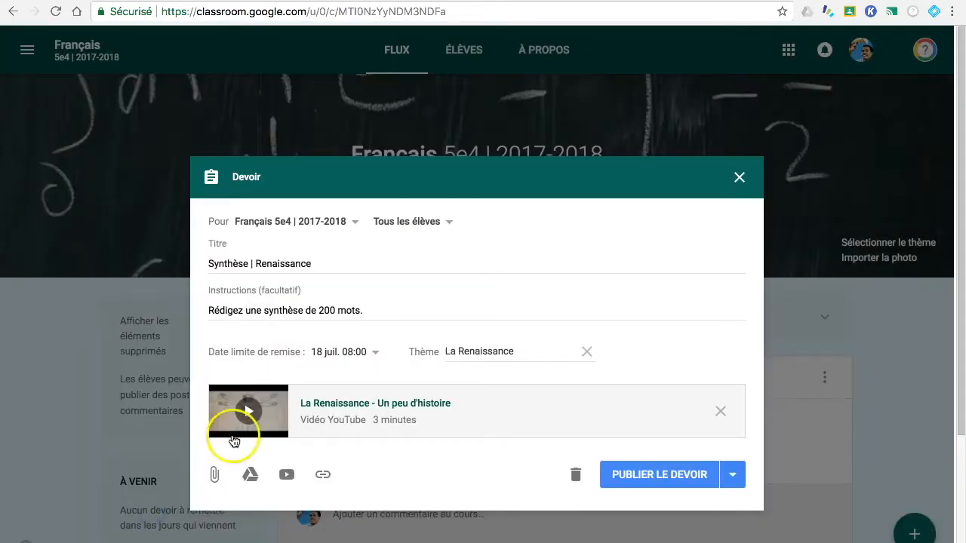
# - Preview the attached YouTube video, then remove it from the assignment
pyautogui.click(251, 411)
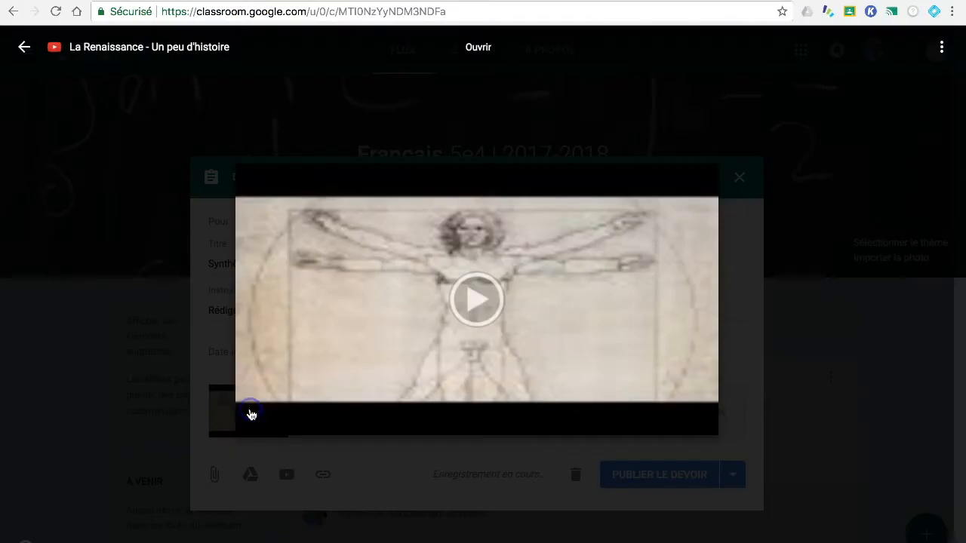
pyautogui.click(477, 300)
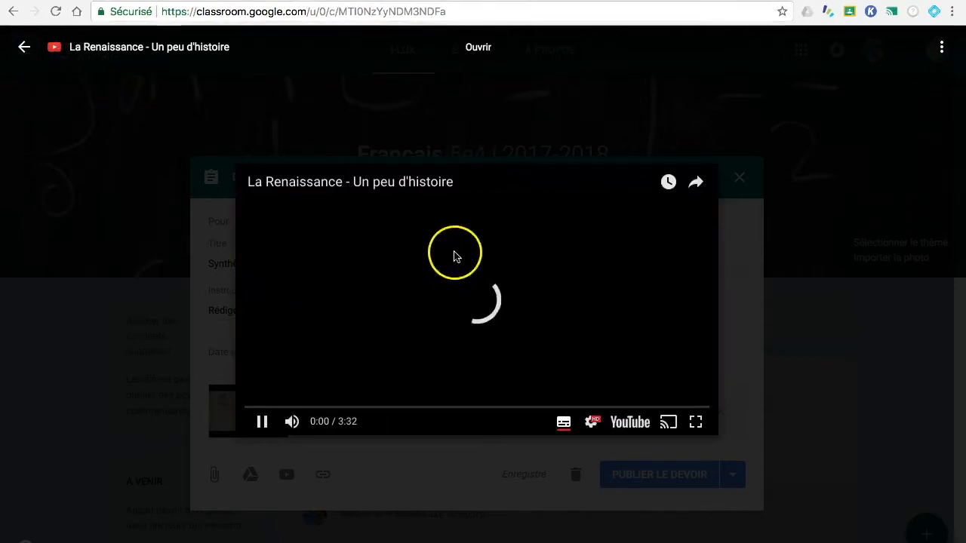
pyautogui.click(25, 48)
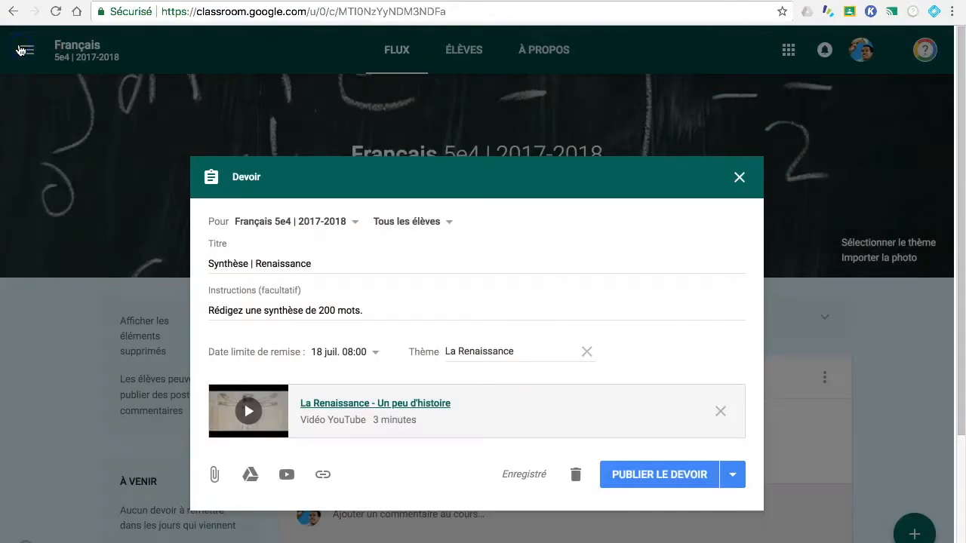
pyautogui.click(722, 413)
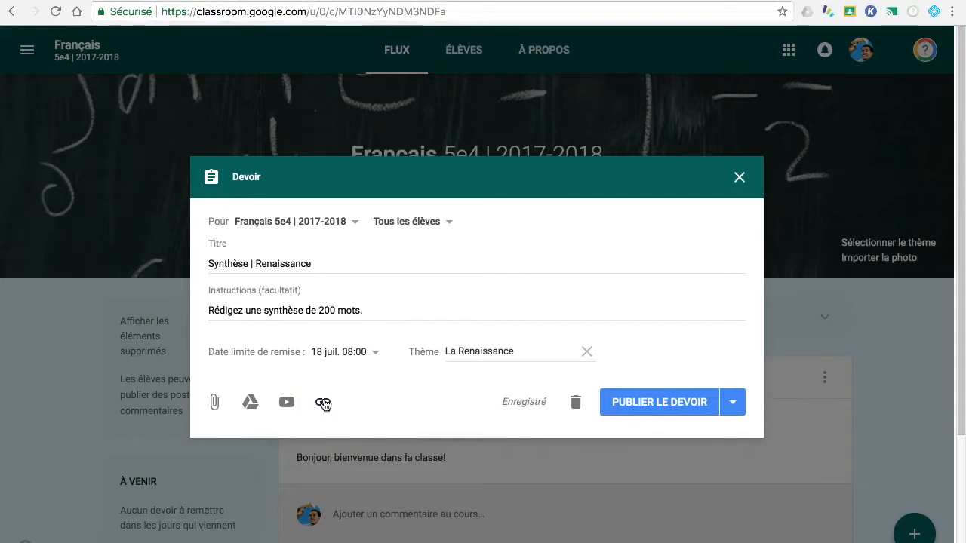
# - Copy the address of the Wikipedia "Renaissance" result from the Google search page and add it as a link to the assignment
pyautogui.click(322, 403)
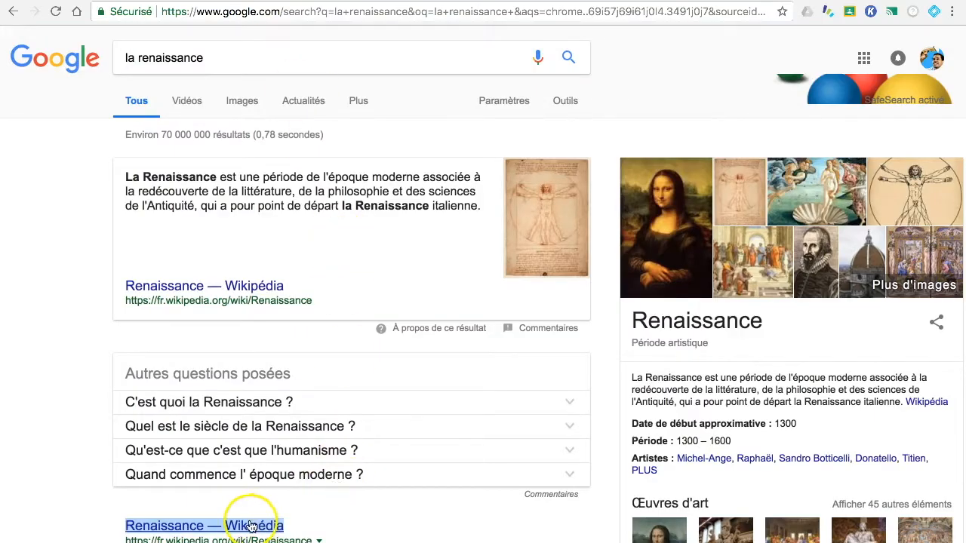
pyautogui.rightClick(249, 529)
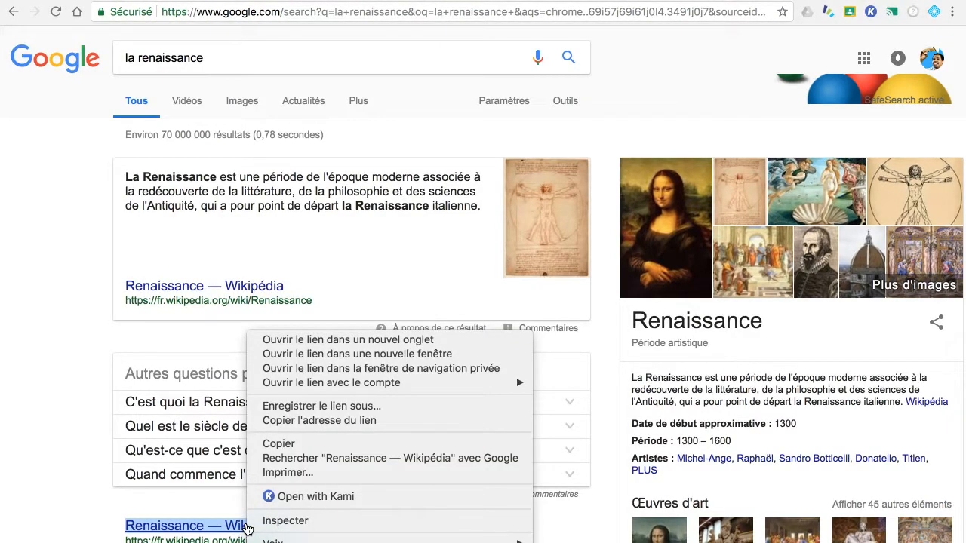
pyautogui.click(322, 421)
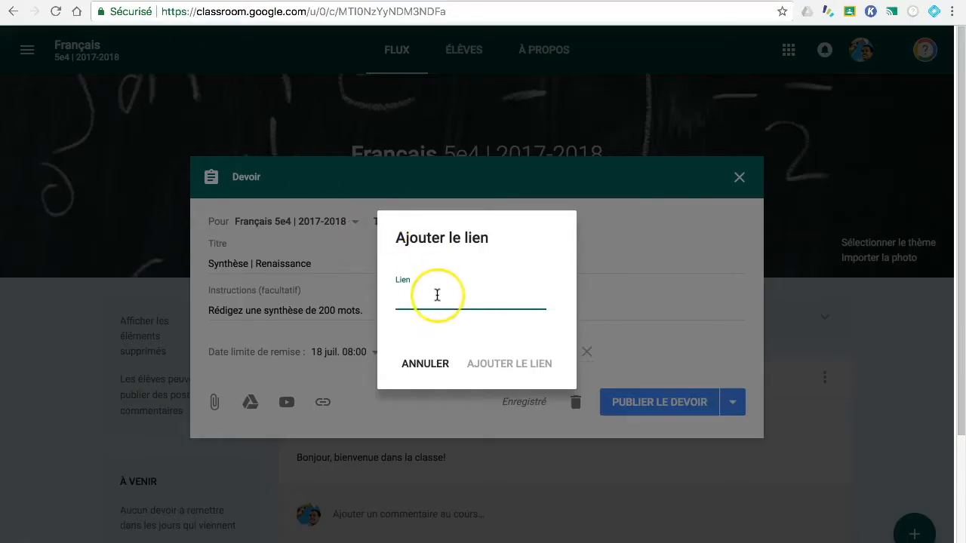
pyautogui.rightClick(414, 298)
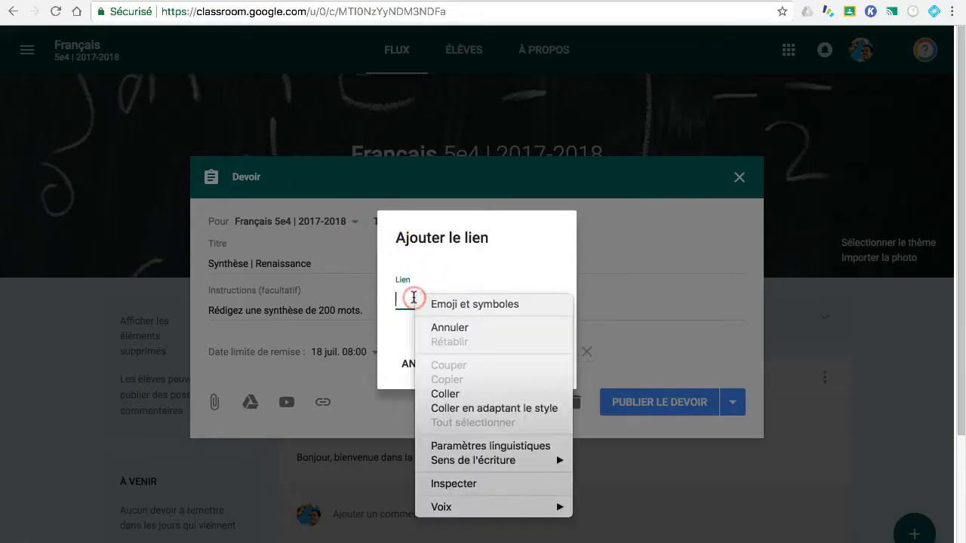
pyautogui.click(445, 393)
pyautogui.click(502, 363)
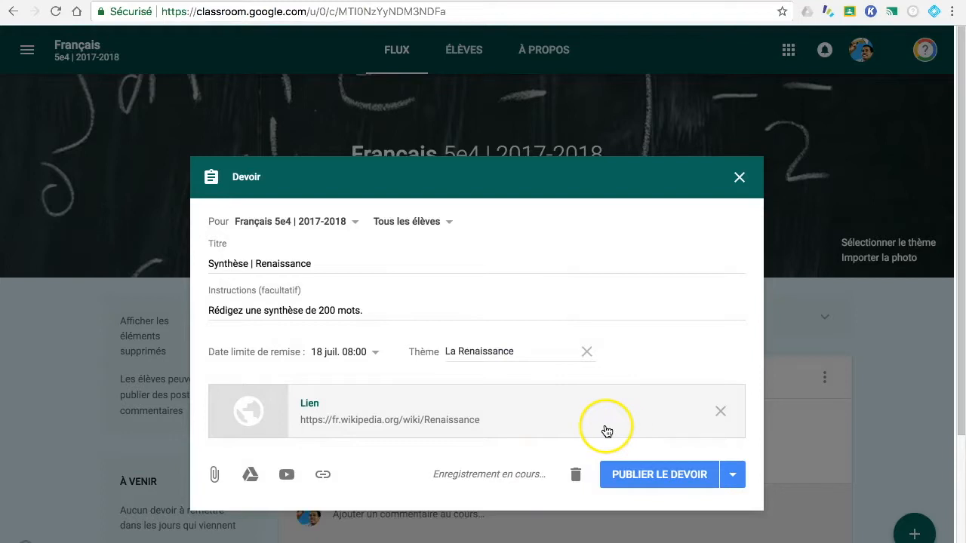
# - Attach the recent Google Drive document "Devoir | Synthèse sur la Renaissance" to the assignment
pyautogui.click(252, 475)
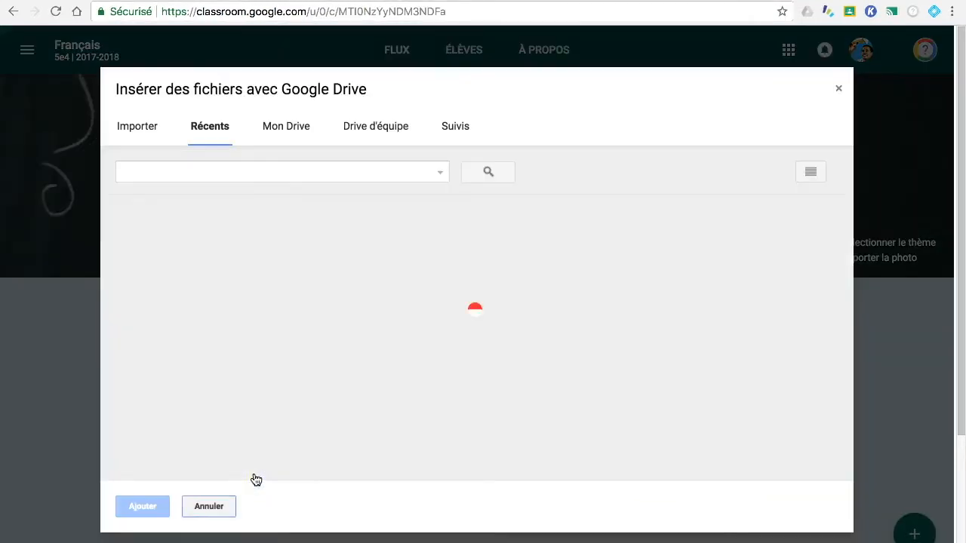
pyautogui.click(196, 269)
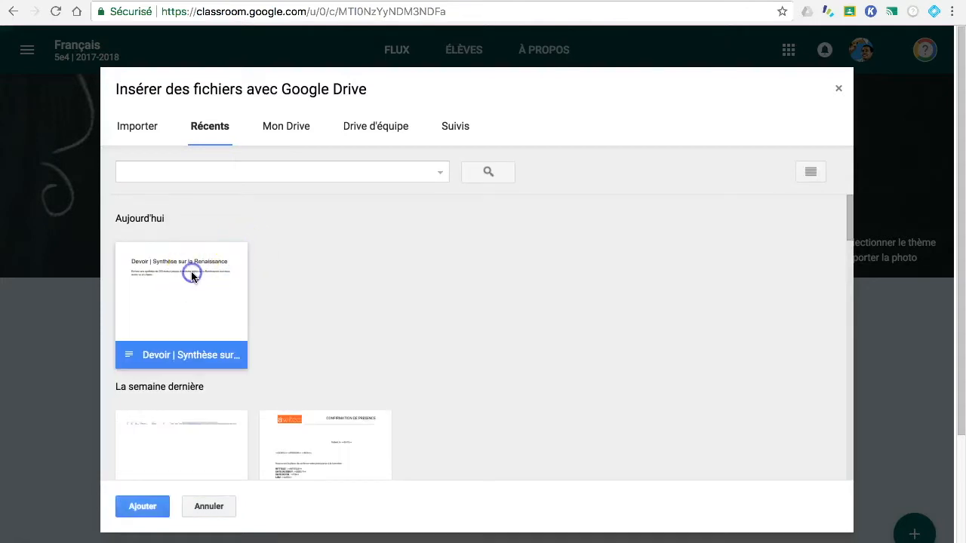
pyautogui.click(151, 511)
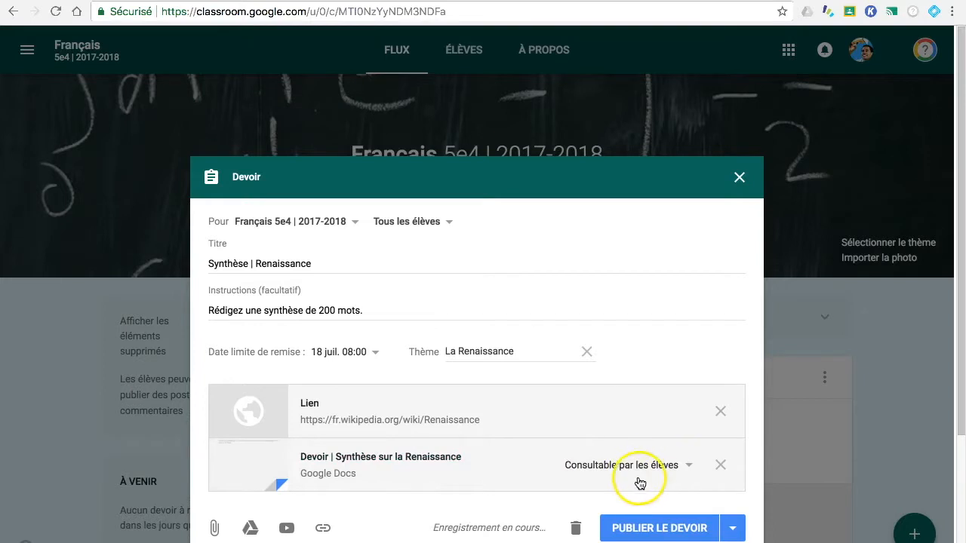
# - Set the attached document to "Faire une copie par élève" and publish the assignment to the class stream
pyautogui.click(687, 469)
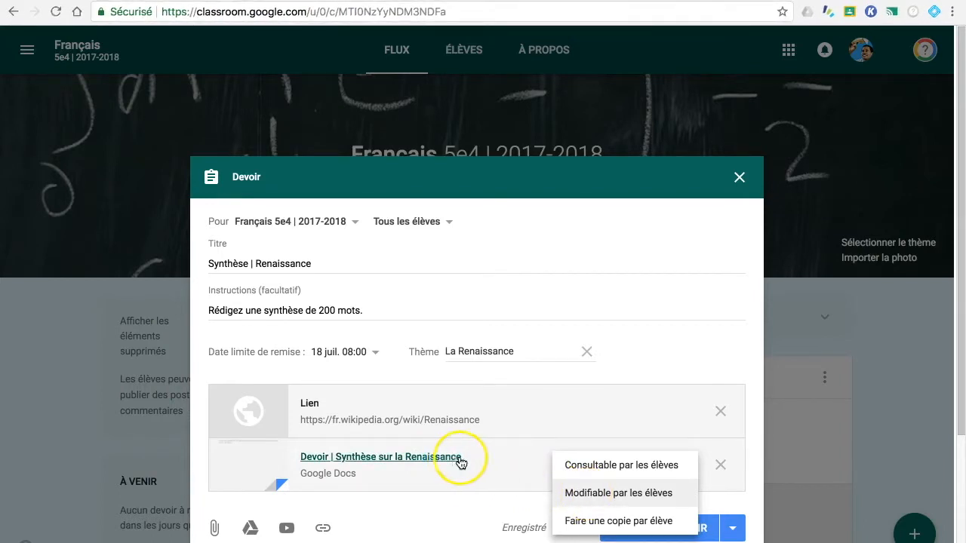
pyautogui.click(640, 515)
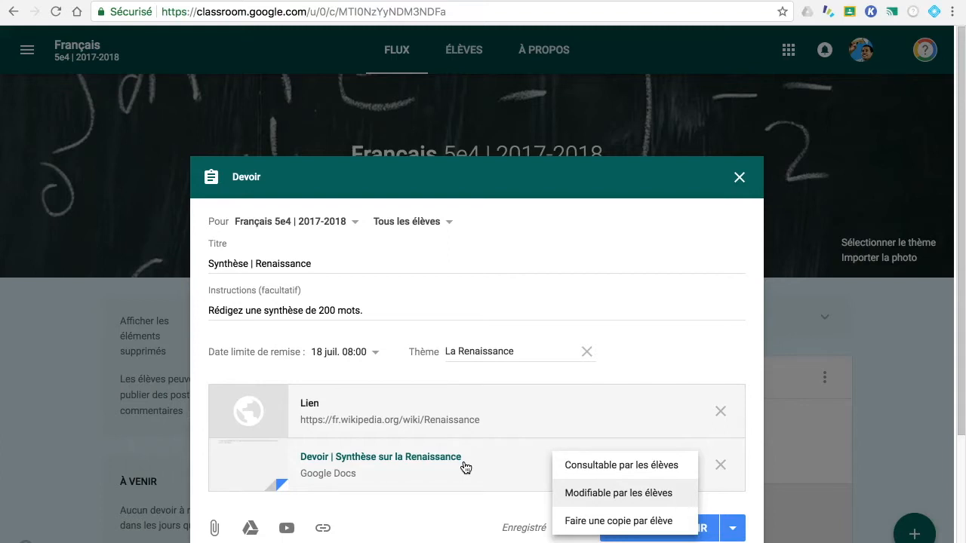
pyautogui.click(576, 521)
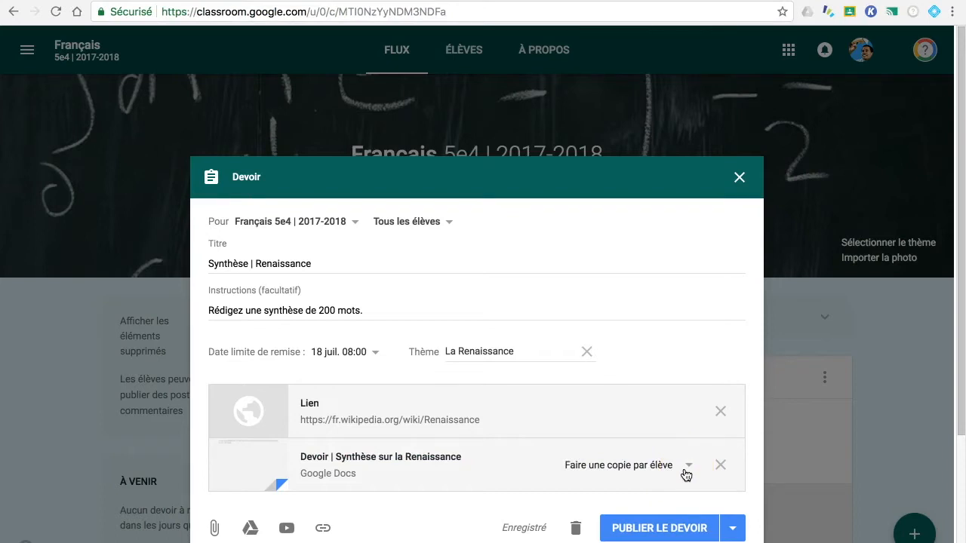
pyautogui.click(700, 530)
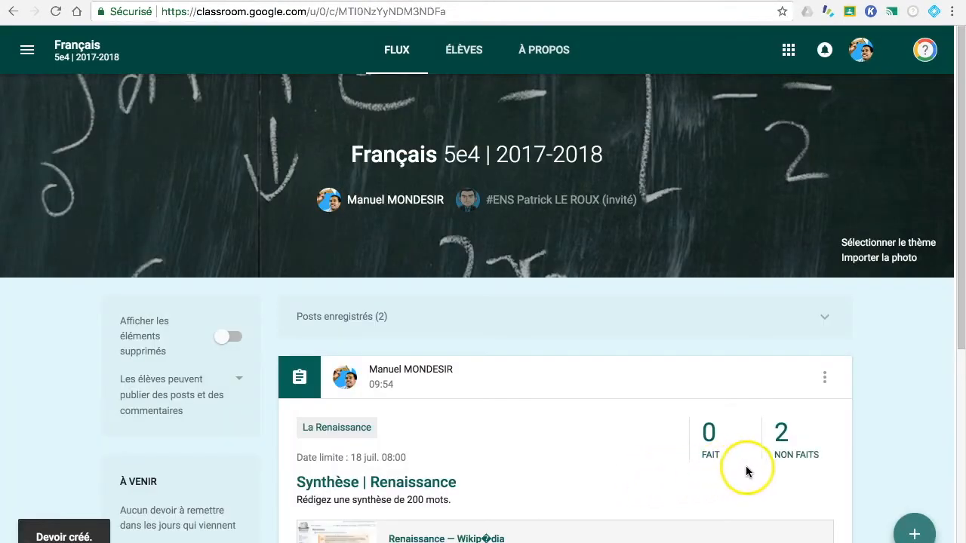
pyautogui.scroll(-3, 690, 485)
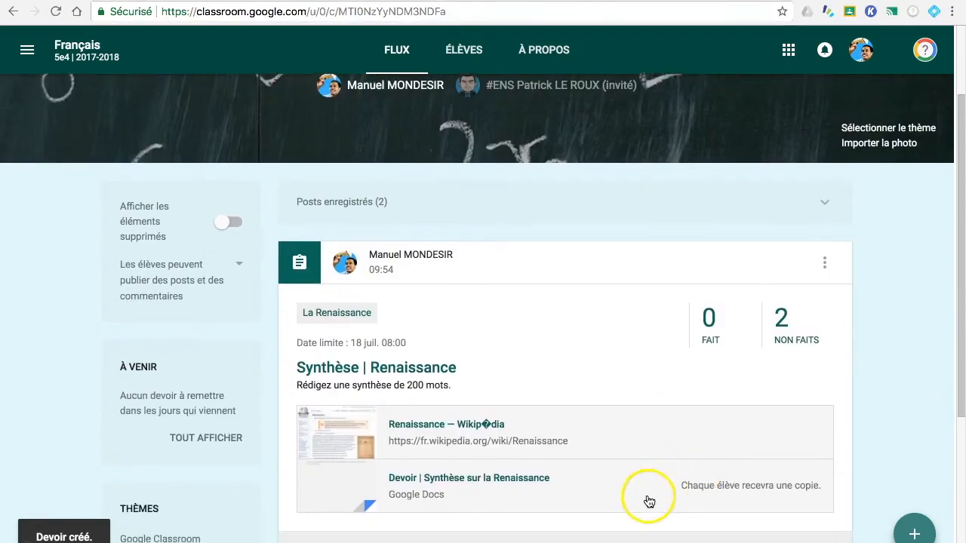